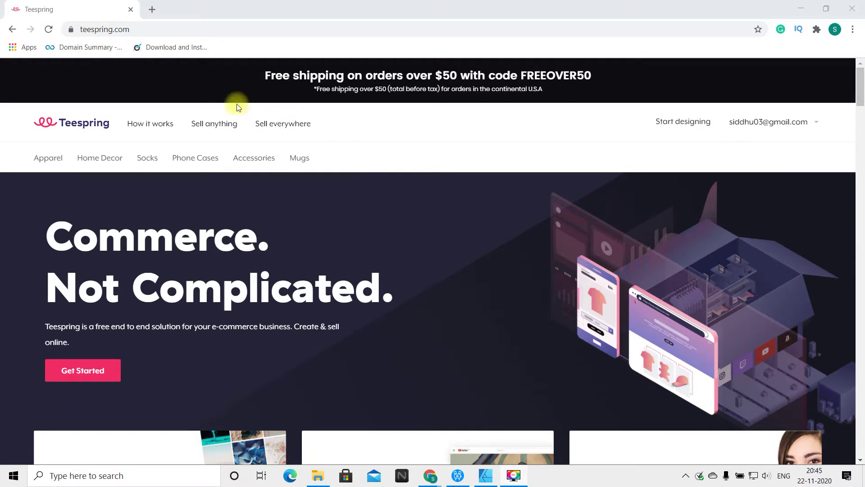
Open the account email dropdown at the top right of Teespring
left_click(818, 129)
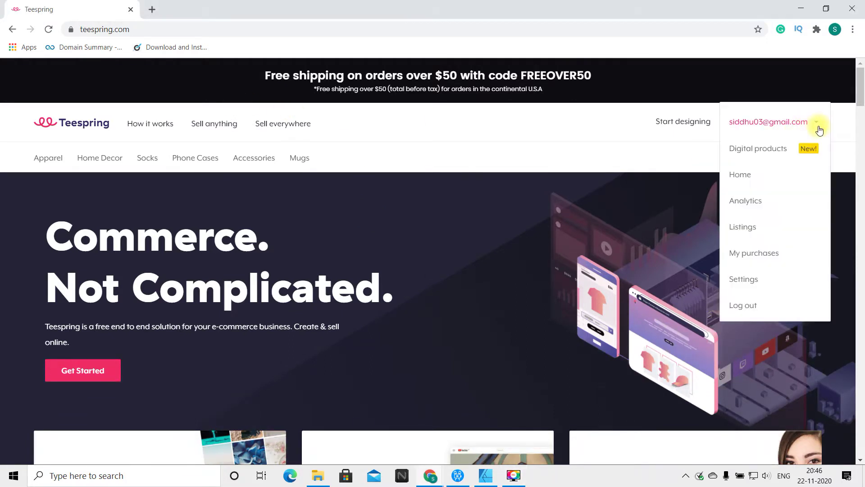
Go to Listings and open the Stay Safe listing for editing
left_click(738, 227)
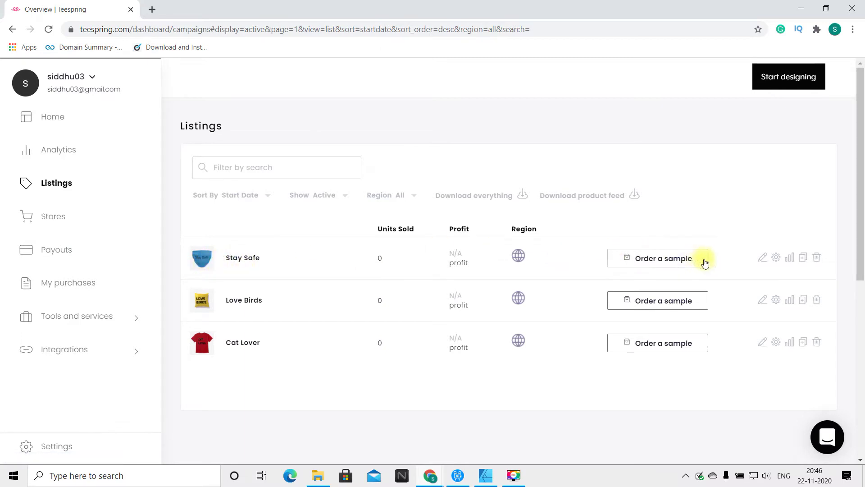
left_click(763, 261)
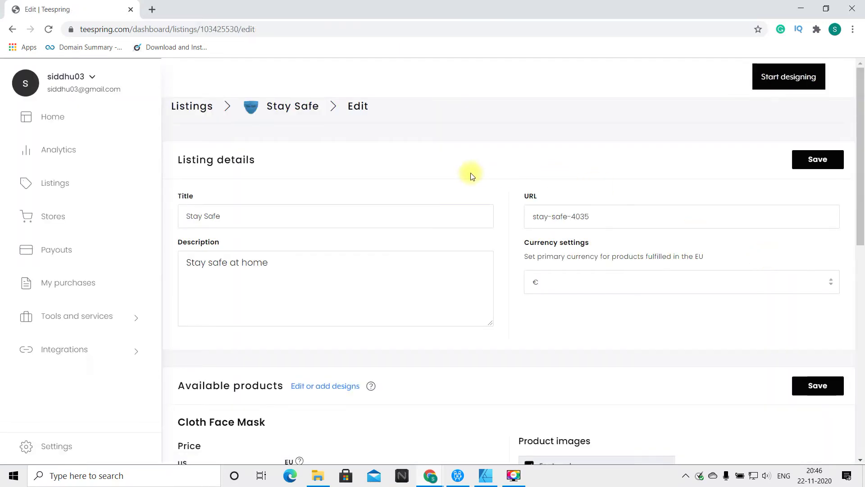
scroll(464, 277, "down", 2)
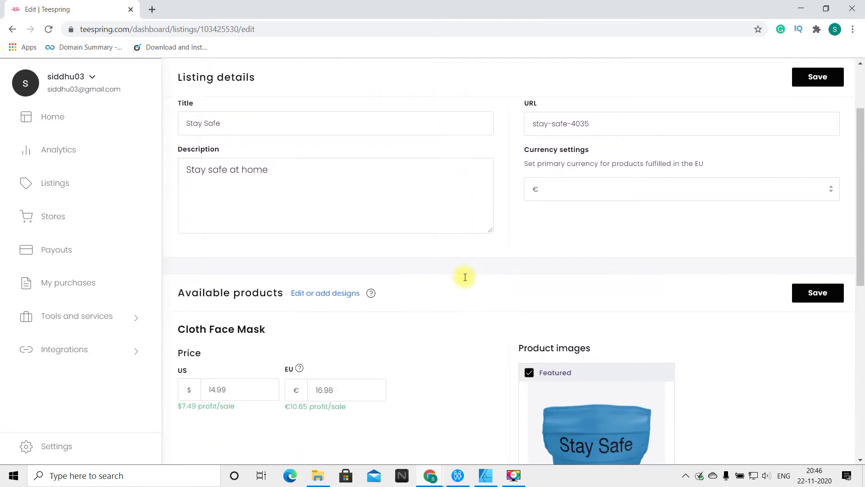
Open 'Edit or add designs' for the Stay Safe listing
left_click(319, 288)
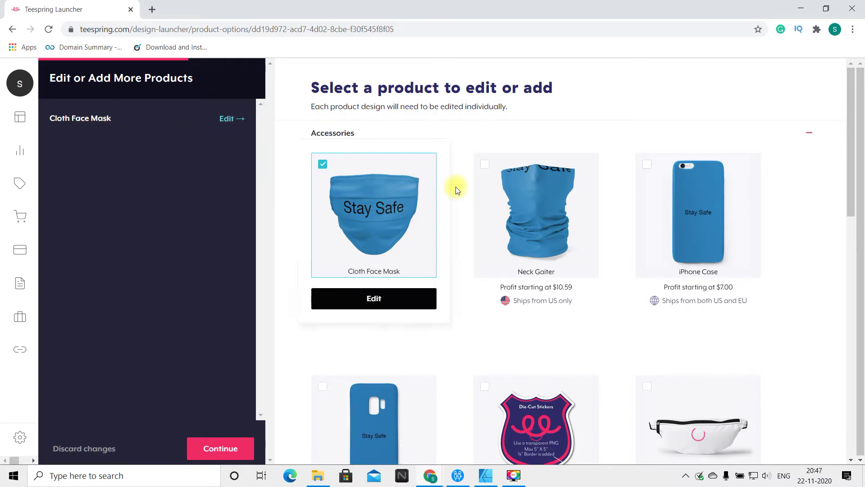
Leave Neck Gaiter unselected and open the Cloth Face Mask design editor
left_click(554, 192)
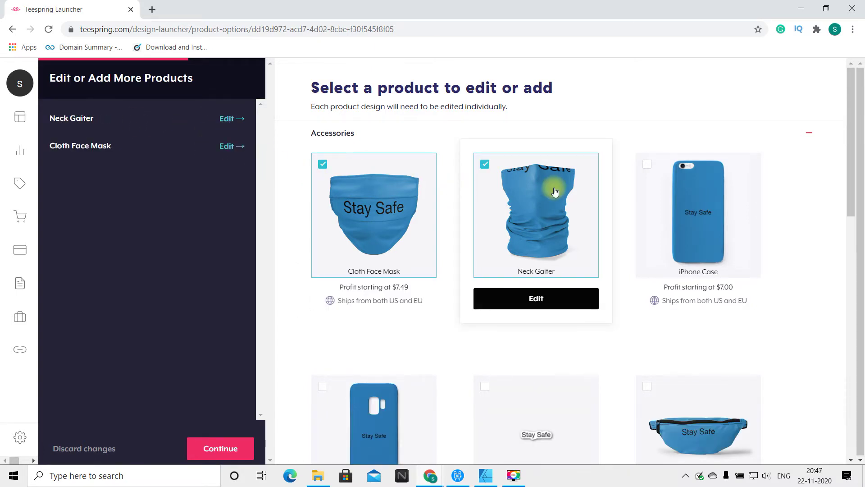
left_click(554, 192)
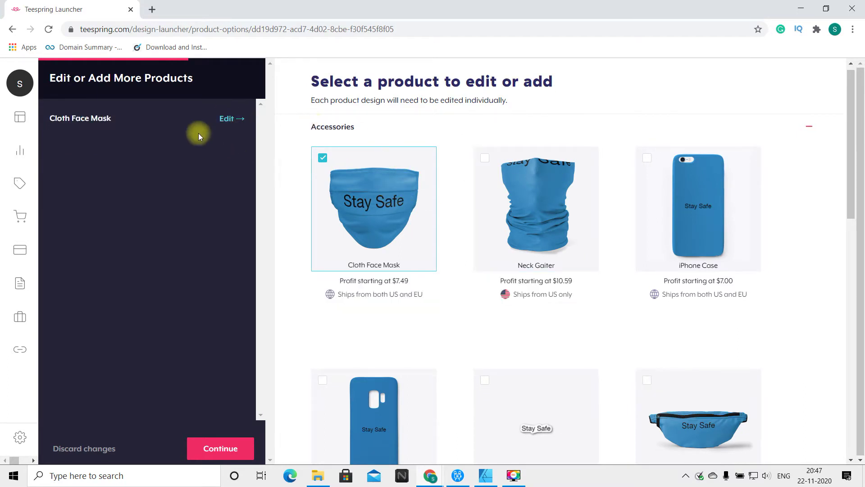
left_click(225, 119)
scroll(216, 283, "down", 1)
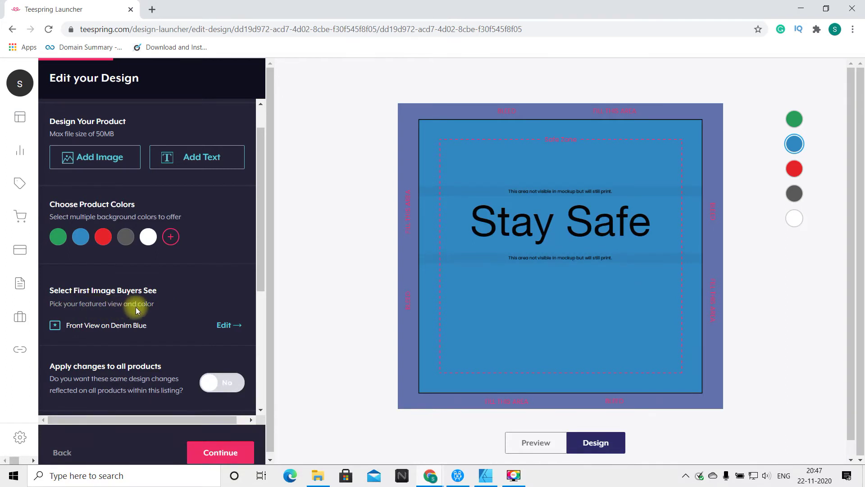
Set the first buyer image's featured background color to red
left_click(224, 326)
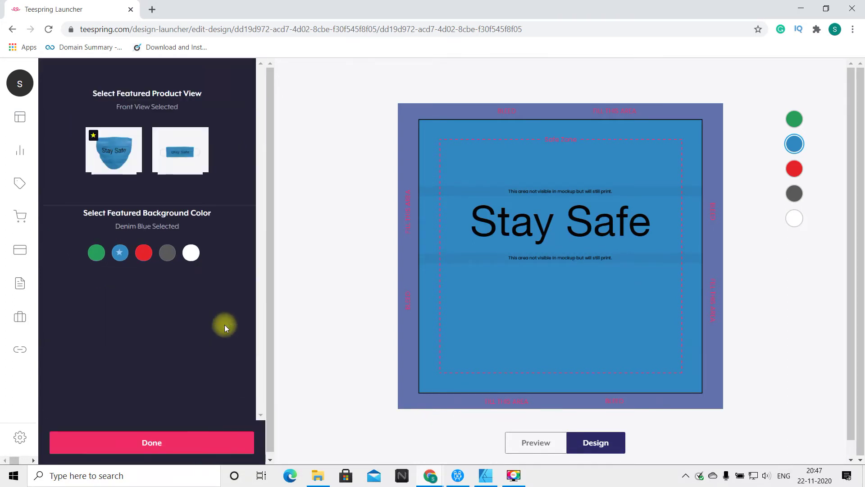
left_click(148, 257)
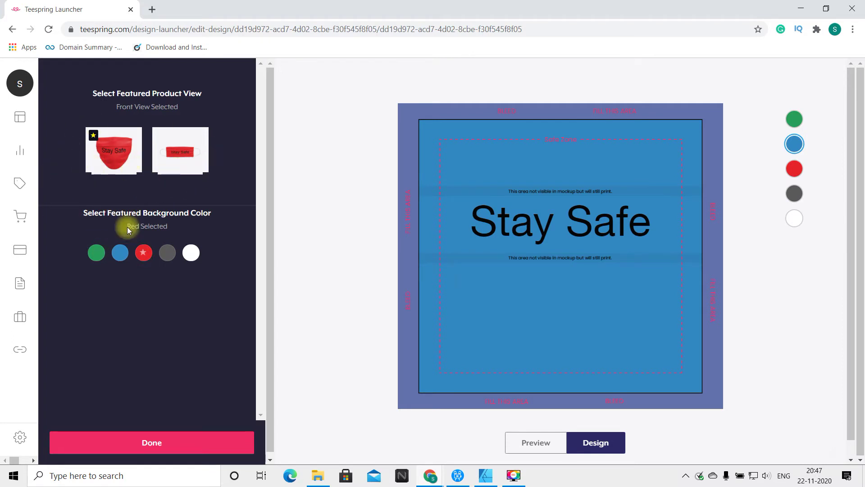
Keep the red featured color and add Deep Navy to the offered product colors
left_click(177, 437)
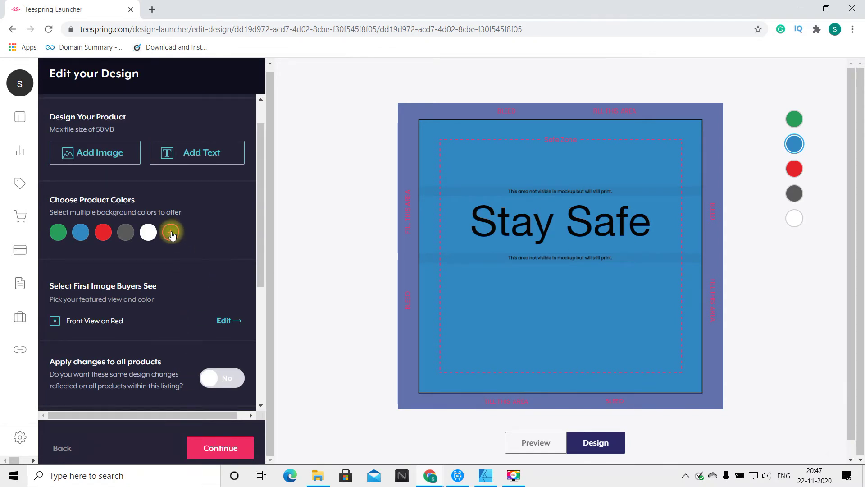
left_click(171, 233)
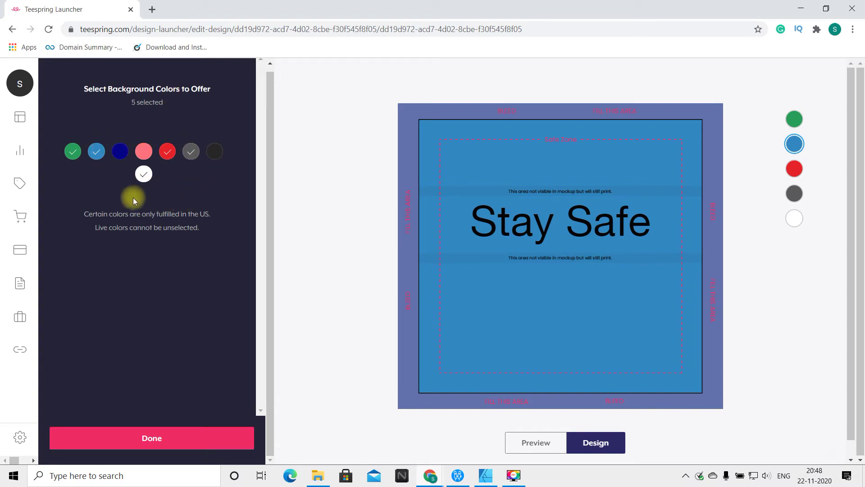
left_click(122, 154)
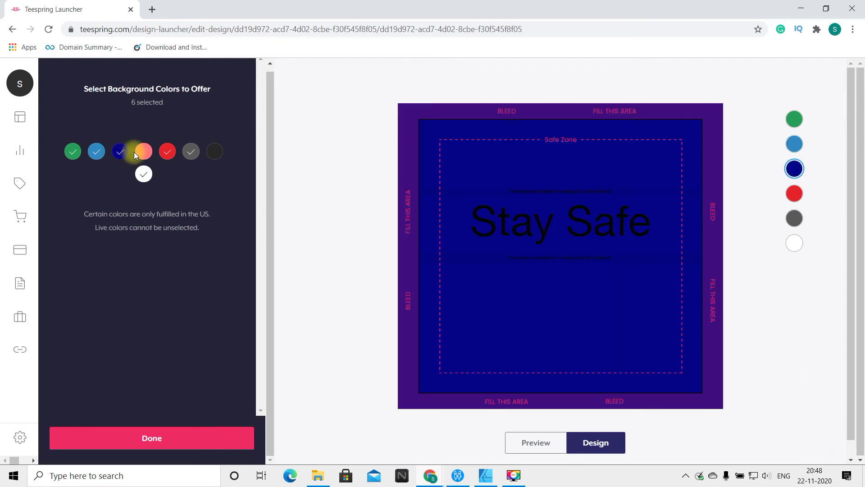
left_click(165, 438)
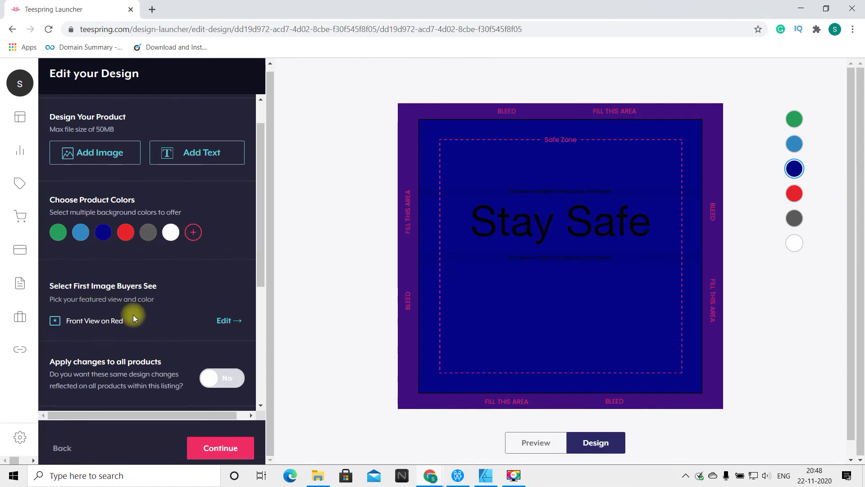
Switch the first buyer image color to Deep Navy and continue to the preview
left_click(223, 320)
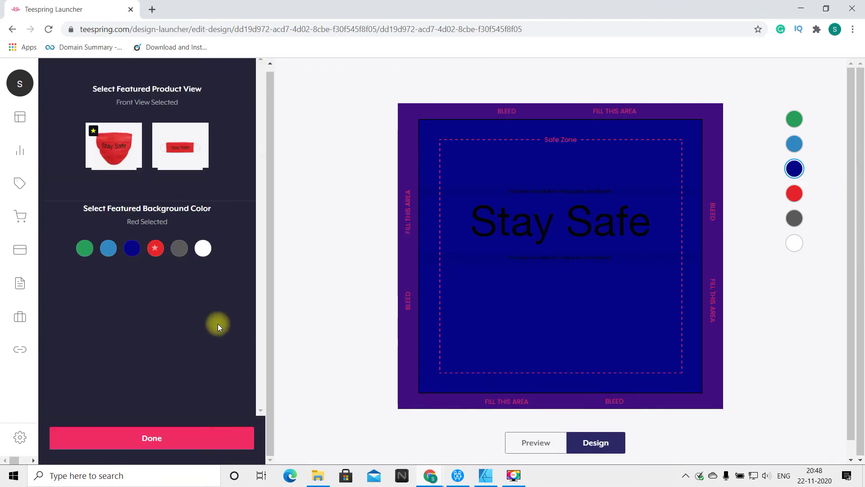
left_click(135, 250)
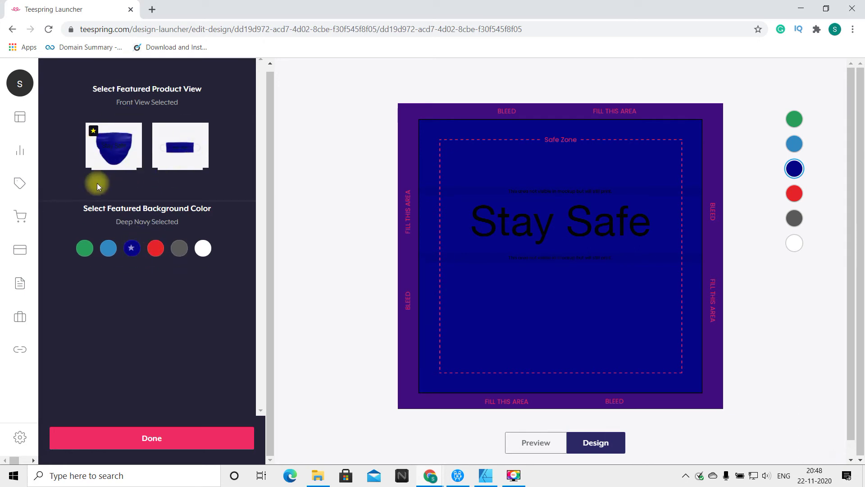
left_click(147, 440)
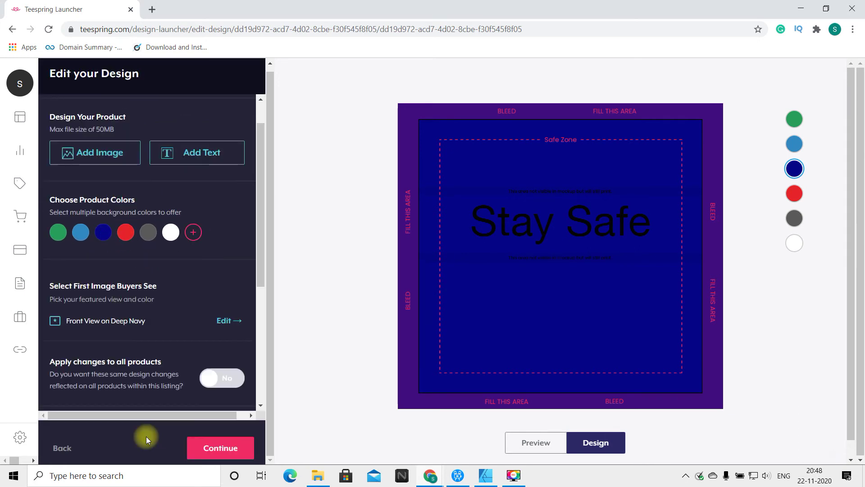
left_click(222, 451)
Continue past the preview and save the Stay Safe listing edits
left_click(224, 455)
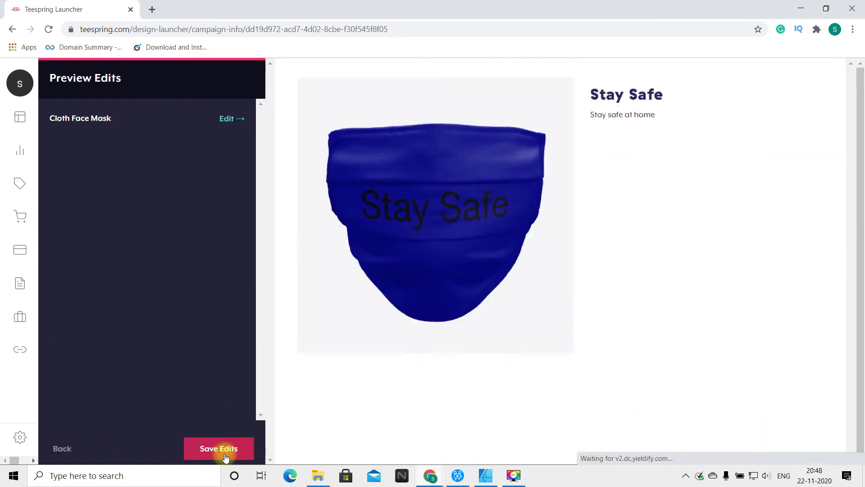
left_click(230, 454)
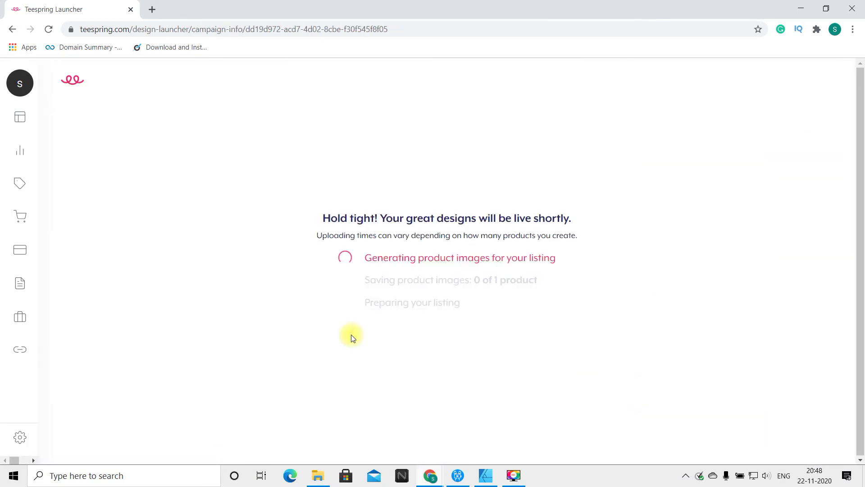